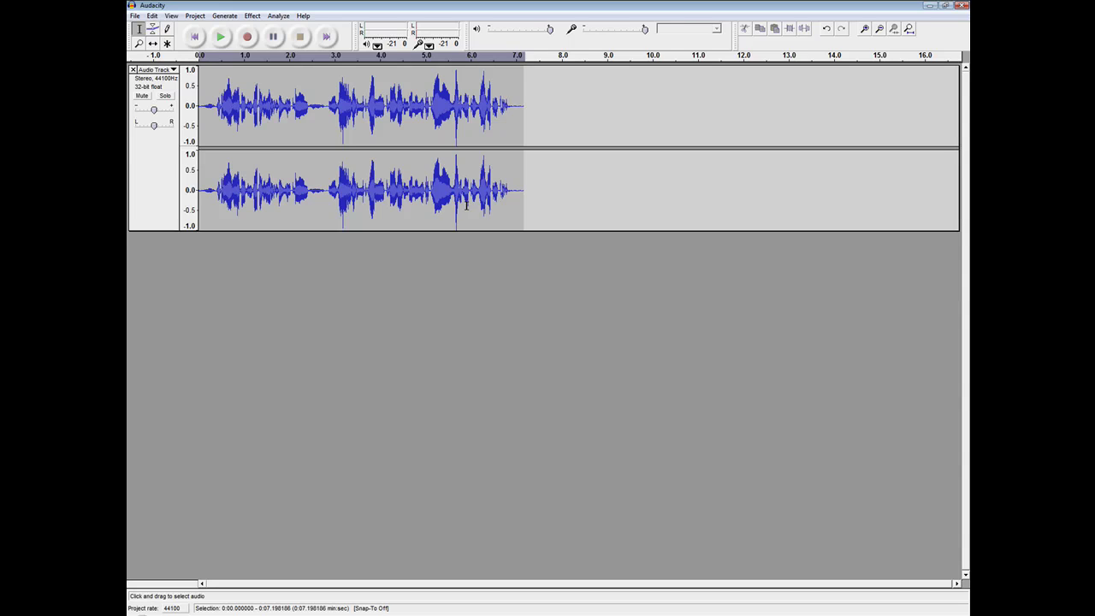
# Play the unedited seven-second voice recording from the start with nothing selected.
pyautogui.click(196, 38)
pyautogui.click(221, 38)
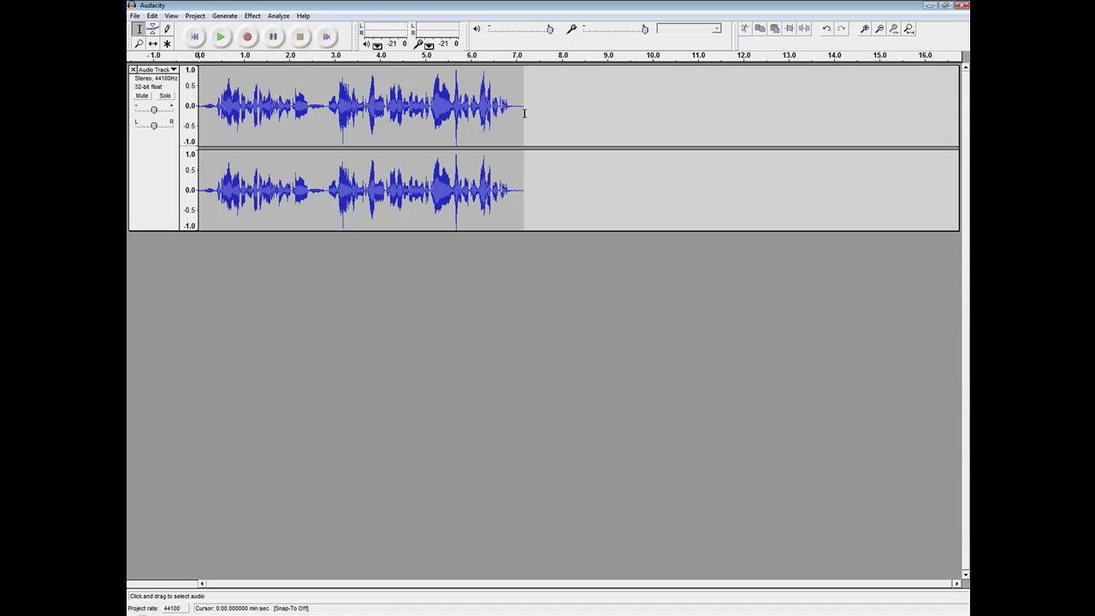
# Select the entire waveform and open the Effect menu for a pitch change.
pyautogui.moveTo(524, 113); pyautogui.dragTo(203, 116)
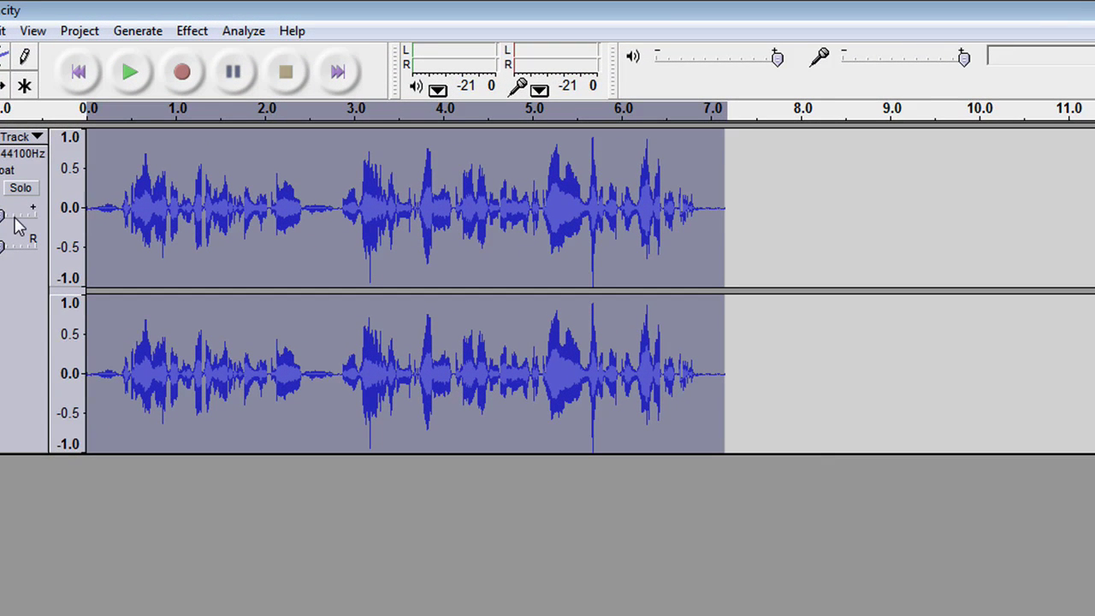
pyautogui.click(185, 33)
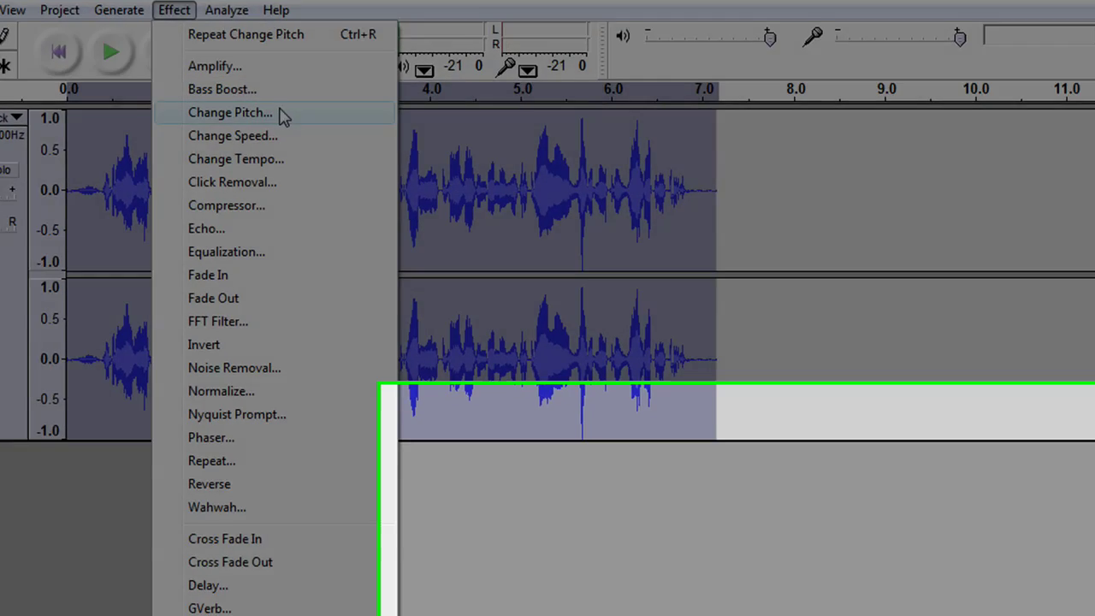
# Open Change Pitch and reset Percent Change from -8 to 0.00.
pyautogui.click(291, 130)
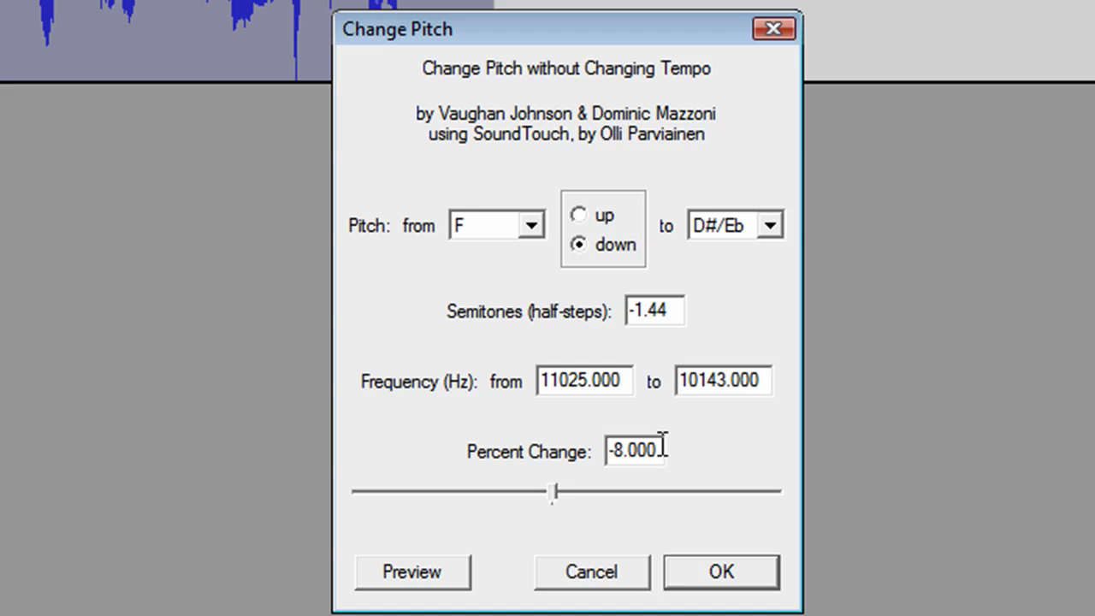
pyautogui.moveTo(660, 447); pyautogui.dragTo(440, 454)
pyautogui.write('0.')
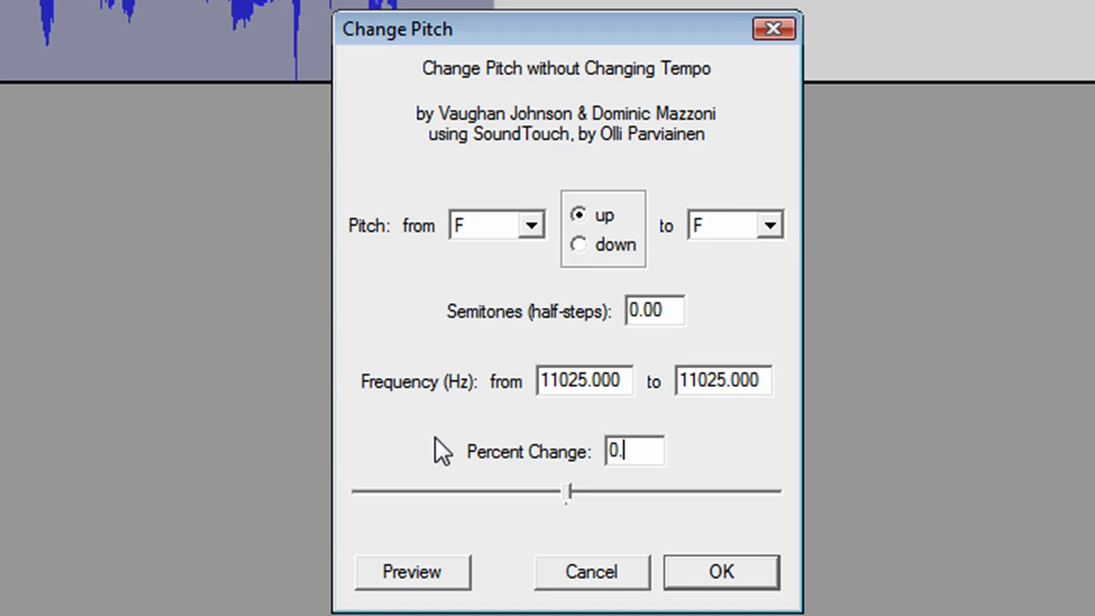
pyautogui.write('00')
# Set Percent Change to -8.000 (F down to E) and apply it.
pyautogui.moveTo(570, 494); pyautogui.dragTo(592, 497)
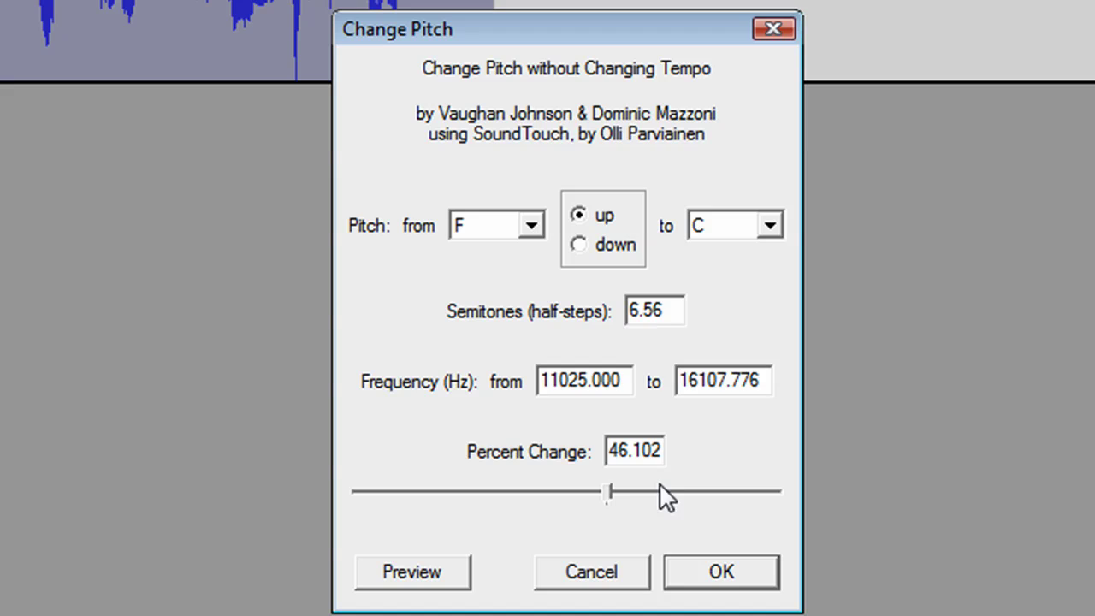
pyautogui.moveTo(610, 494); pyautogui.dragTo(557, 491)
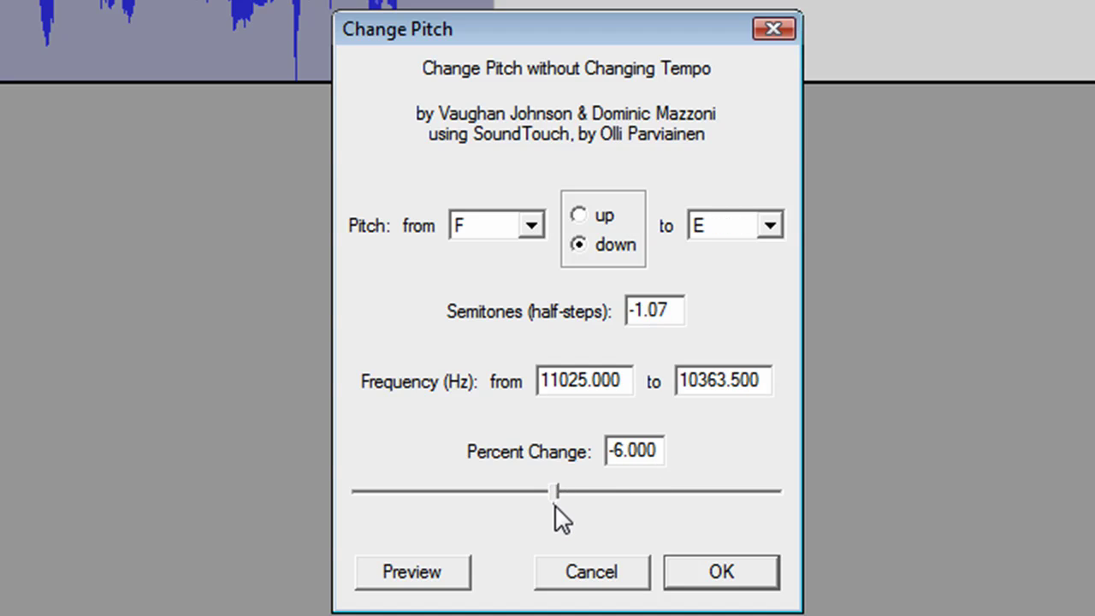
pyautogui.press('Right')
pyautogui.press('Right')
pyautogui.press('Right')
pyautogui.press('Right')
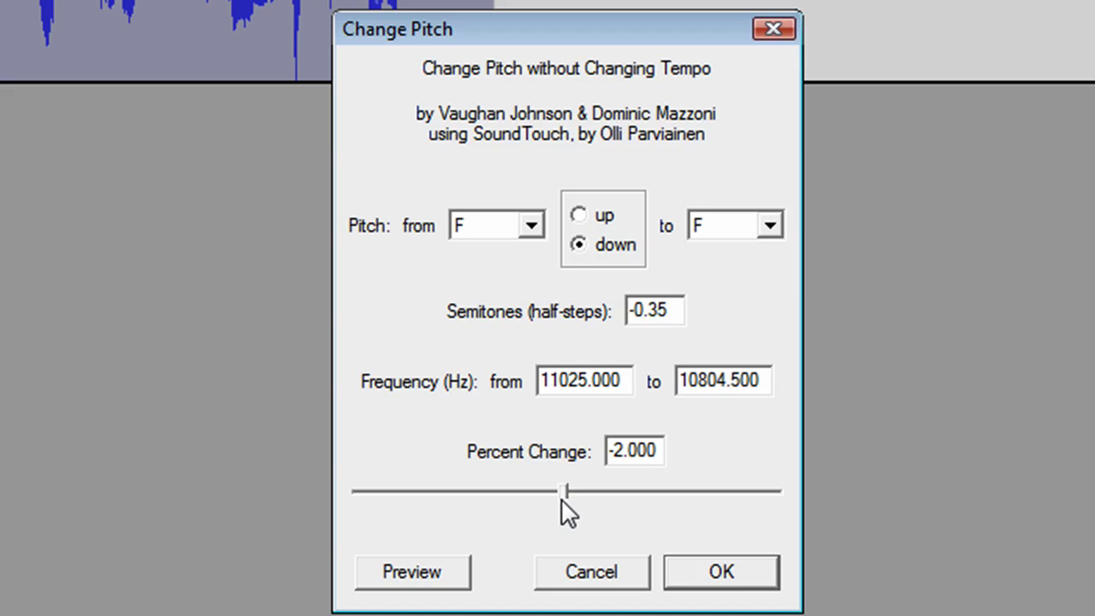
pyautogui.moveTo(562, 500); pyautogui.dragTo(550, 493)
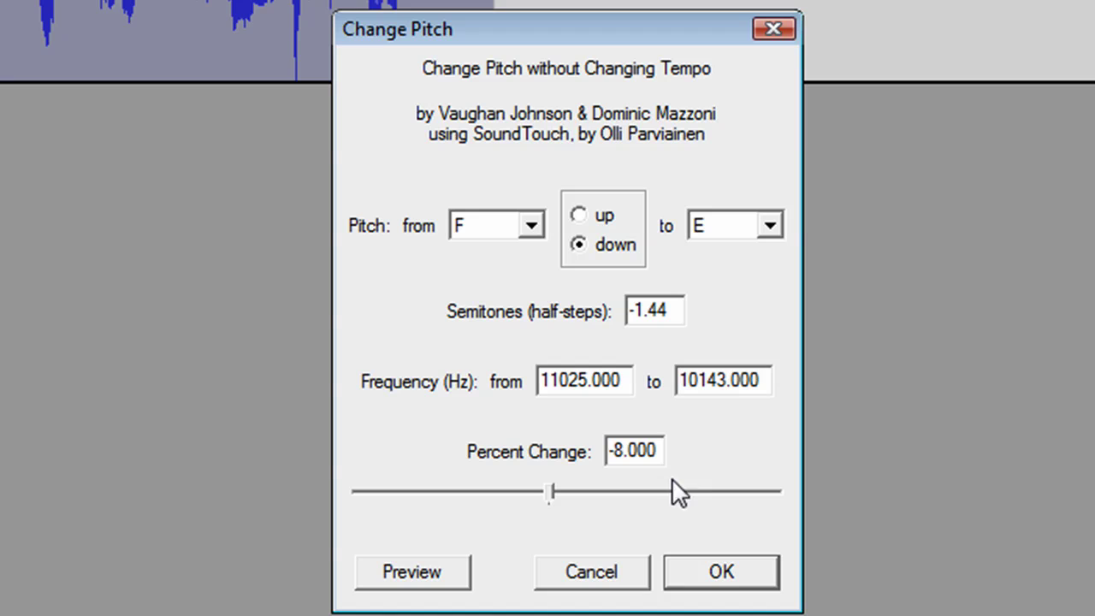
pyautogui.click(759, 576)
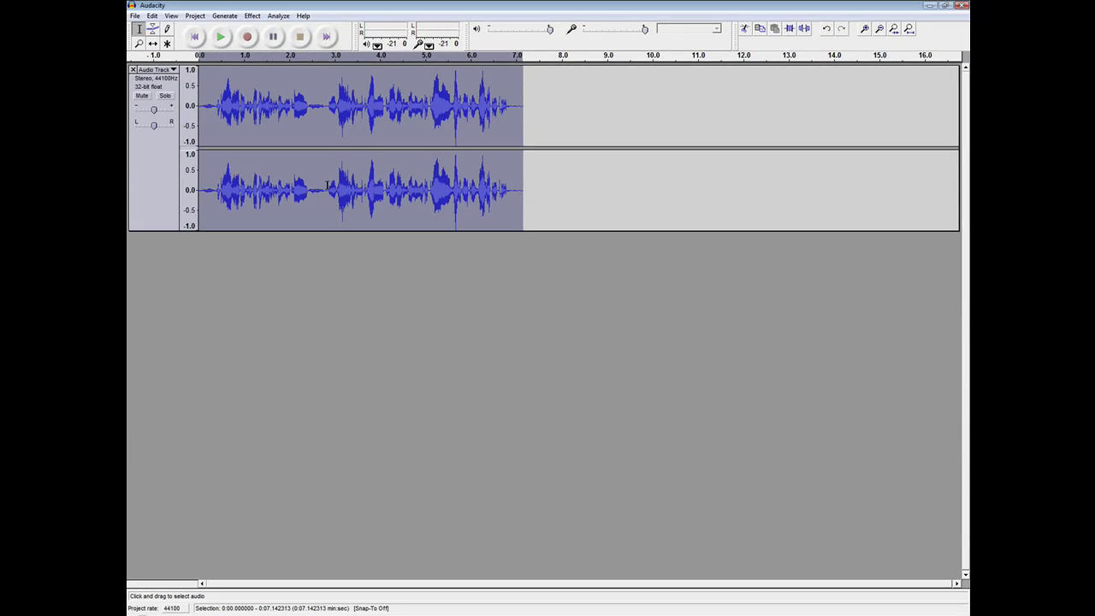
# Reselect the whole recording and play the deeper voice from the start.
pyautogui.click(324, 184)
pyautogui.moveTo(525, 129); pyautogui.dragTo(206, 105)
pyautogui.click(193, 35)
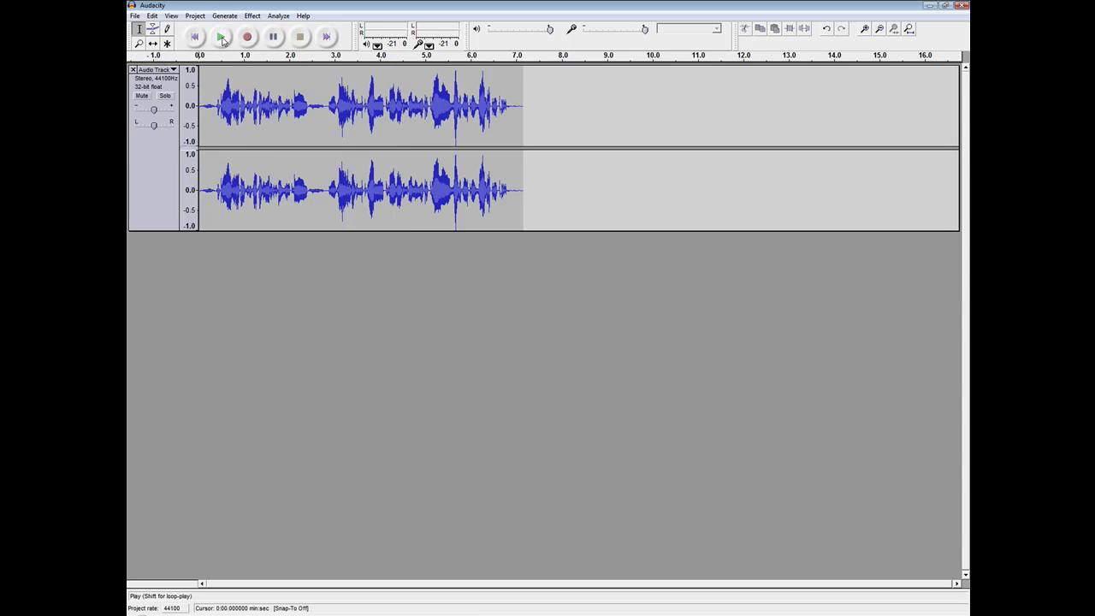
pyautogui.click(221, 36)
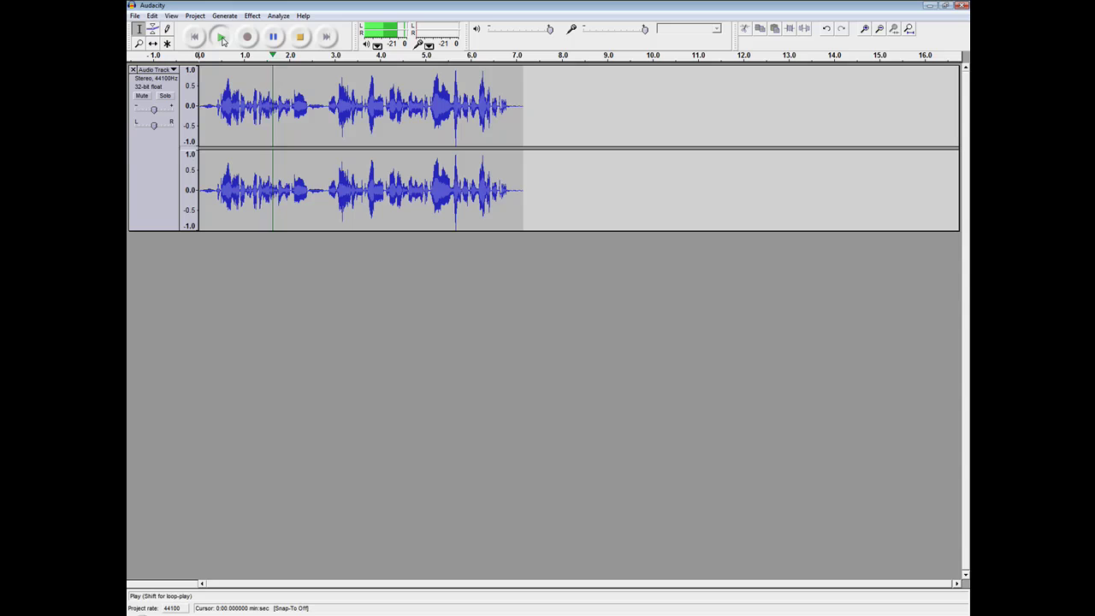